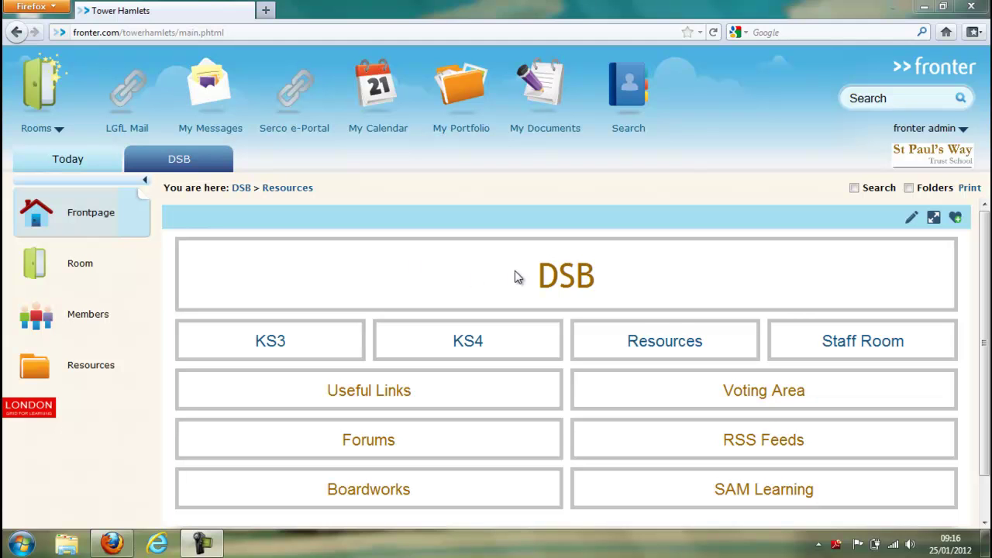
# Step: Open the Year 7 page under KS3 in the DSB room, examine the 7T-DSB entry, and dismiss the update notification
pyautogui.moveTo(545, 272); pyautogui.dragTo(602, 287)
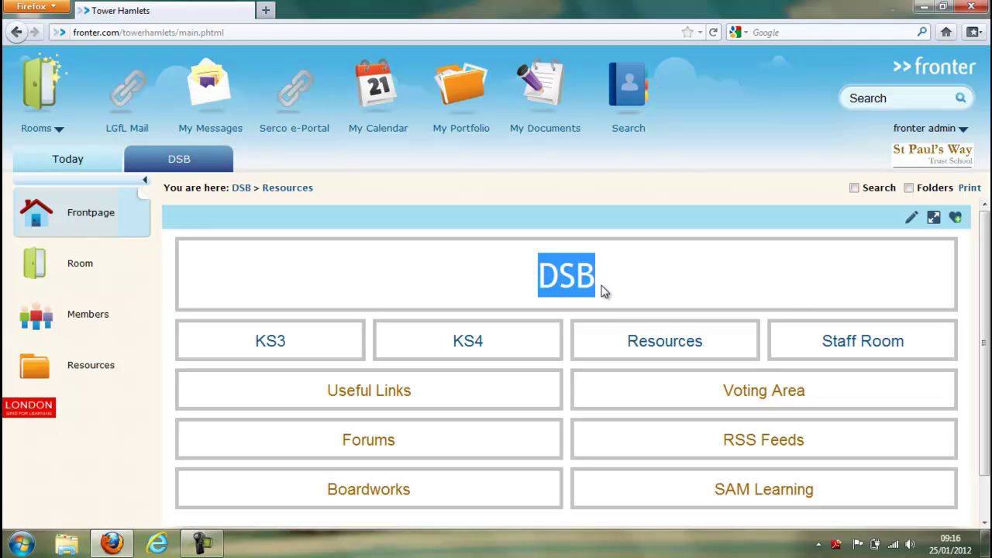
pyautogui.click(238, 284)
pyautogui.click(274, 345)
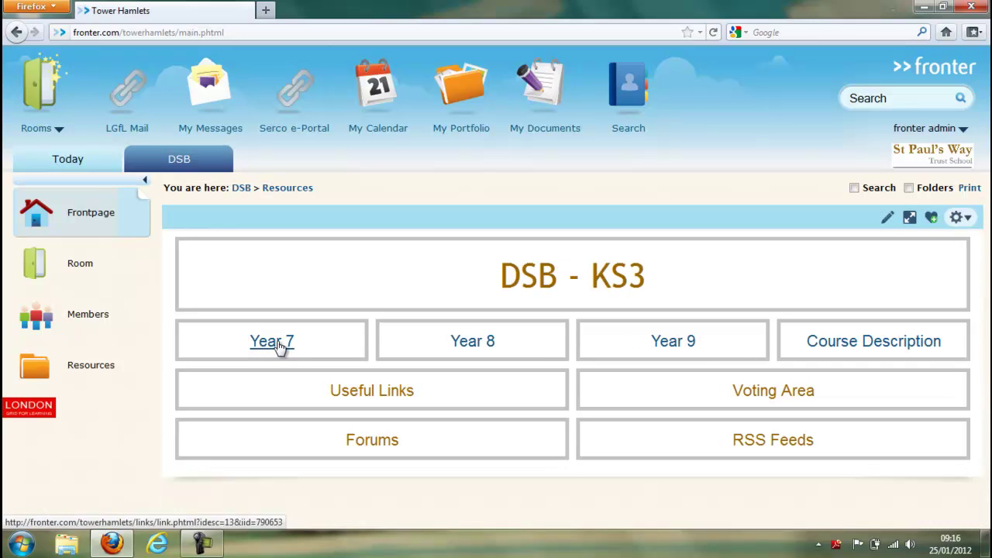
pyautogui.click(279, 344)
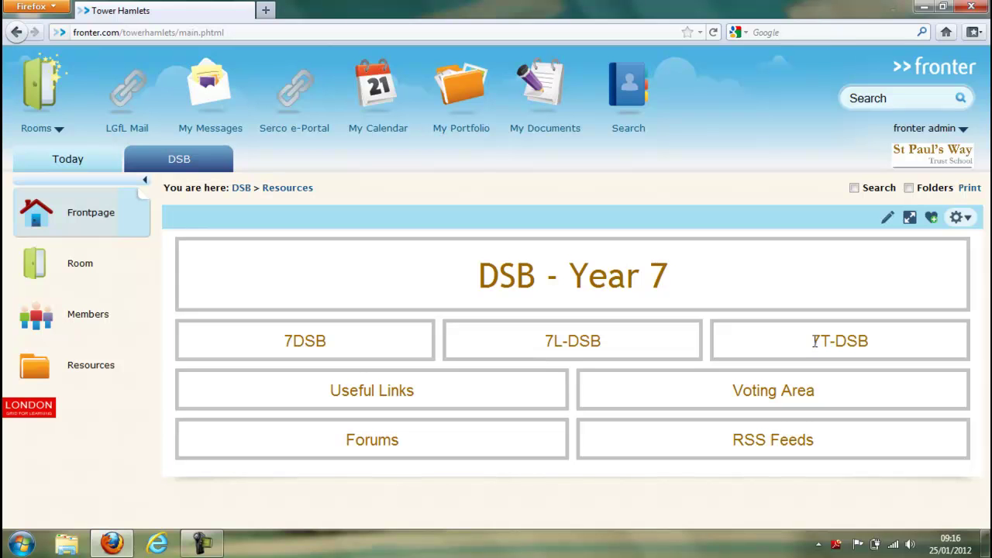
pyautogui.moveTo(813, 341); pyautogui.dragTo(877, 347)
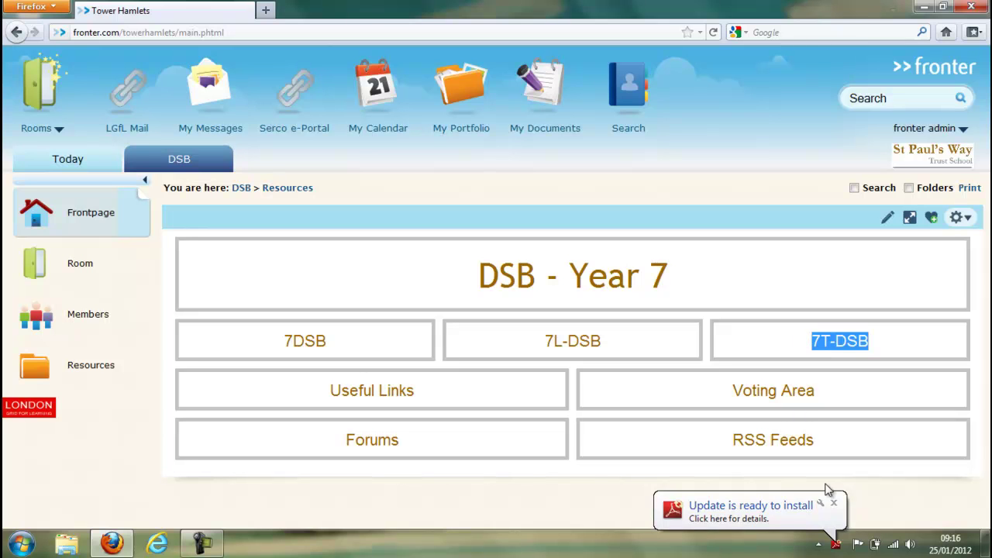
pyautogui.click(837, 506)
pyautogui.click(838, 506)
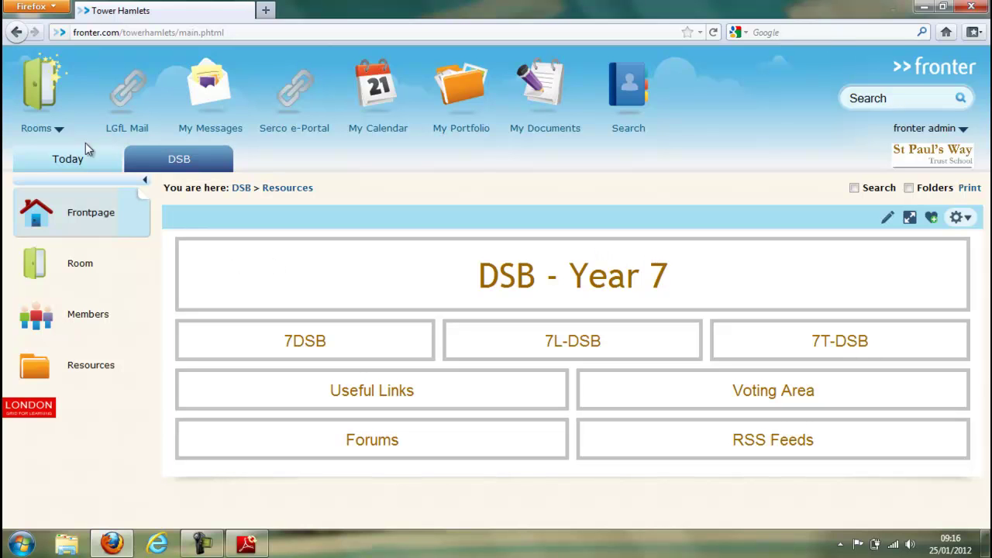
# Step: Open the 7T-DSB room from the favourite rooms and examine its Copy from room setup option
pyautogui.click(58, 129)
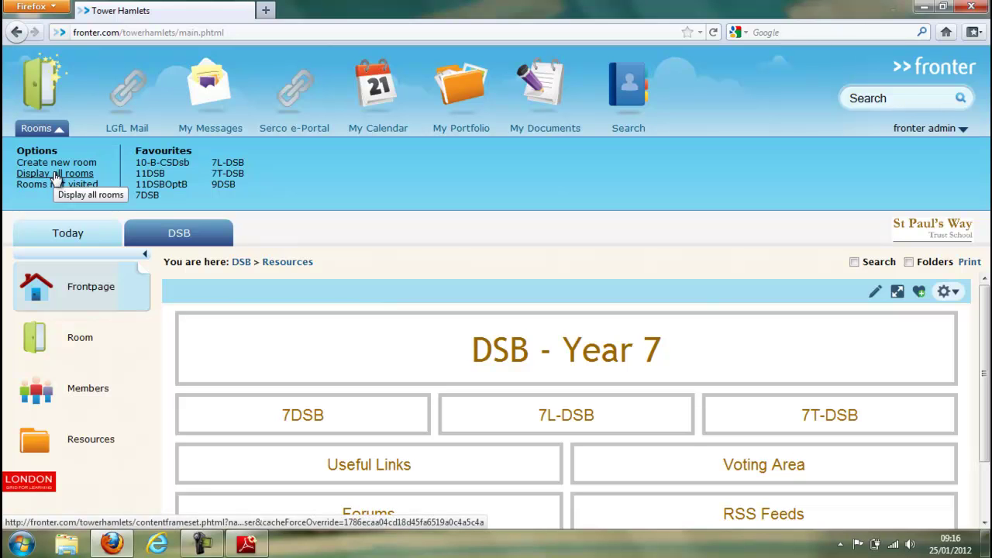
pyautogui.click(228, 174)
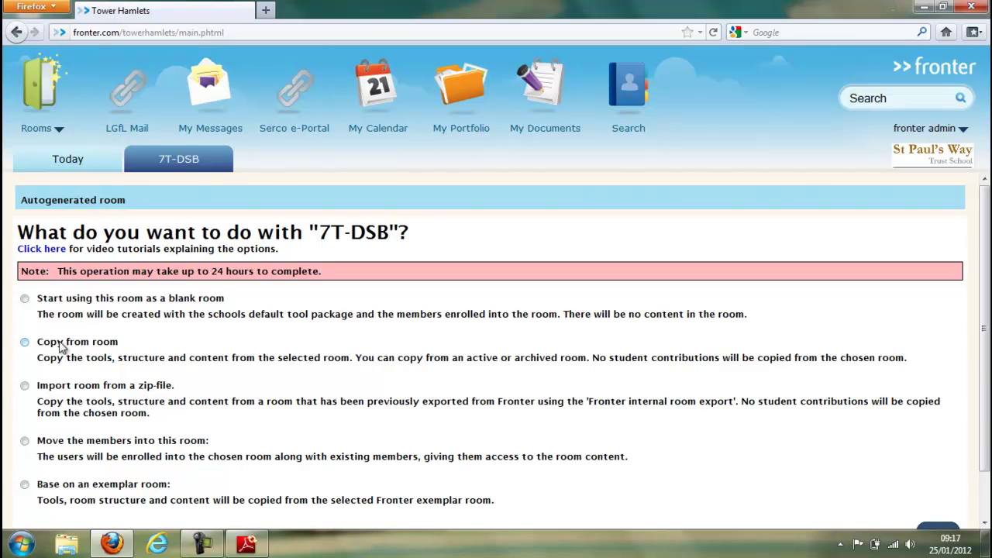
pyautogui.moveTo(38, 342); pyautogui.dragTo(113, 349)
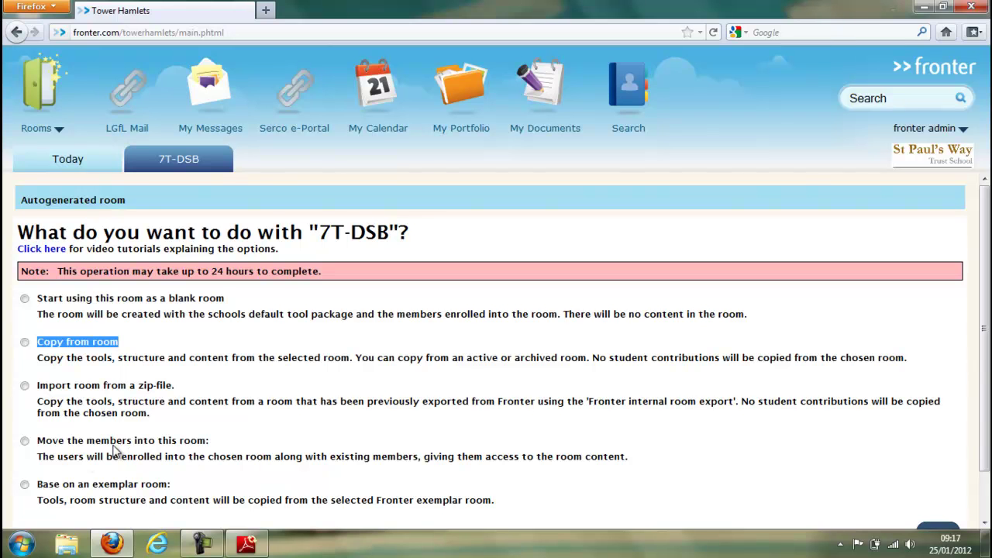
pyautogui.click(27, 485)
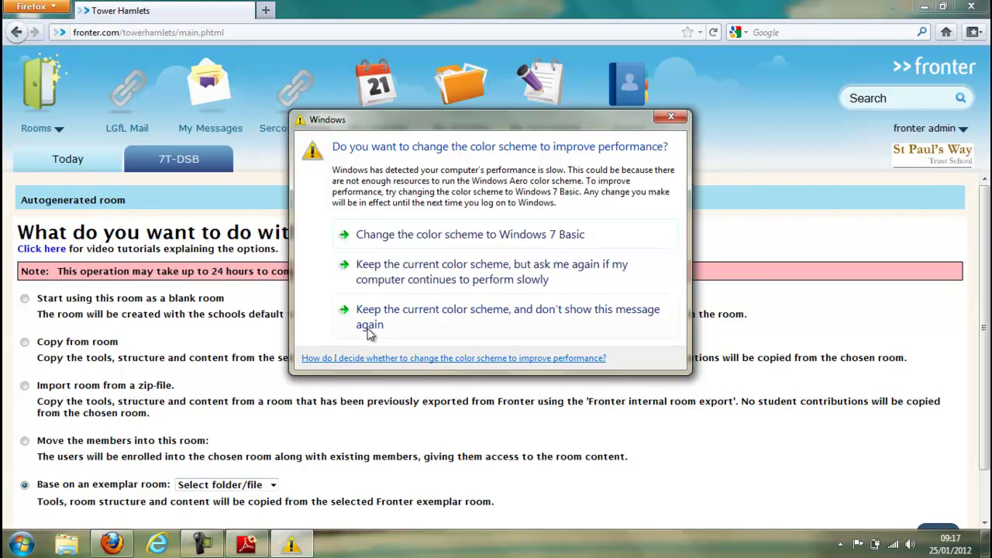
pyautogui.click(674, 115)
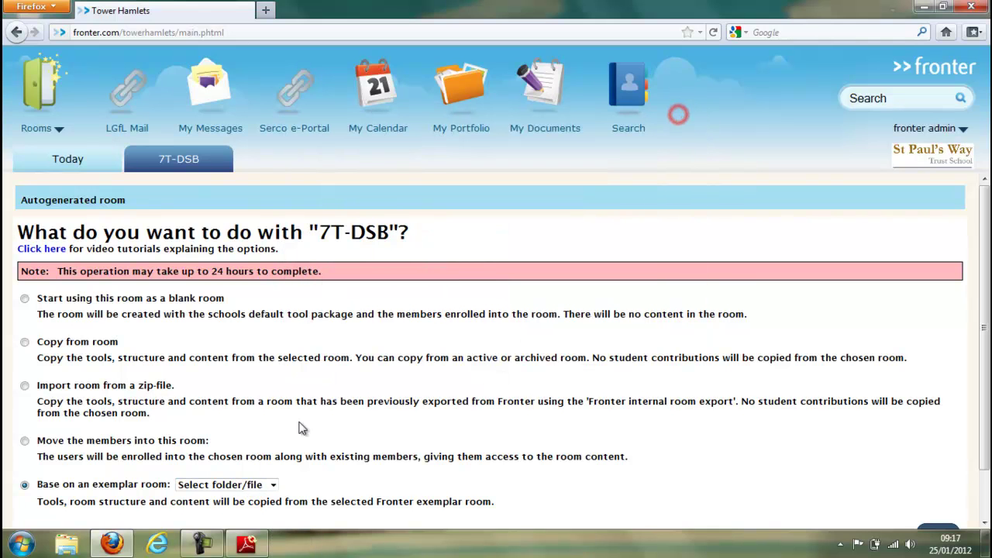
pyautogui.click(252, 486)
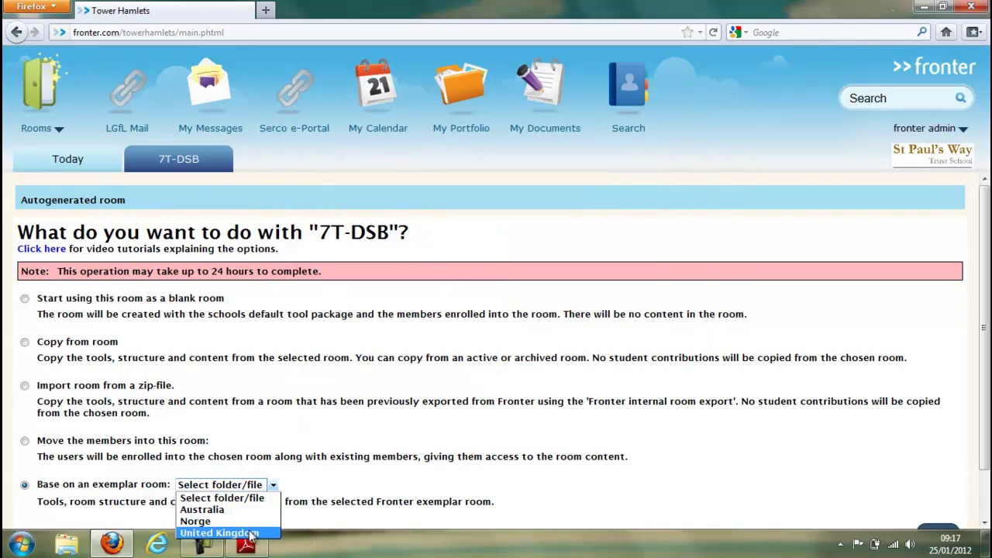
pyautogui.click(78, 492)
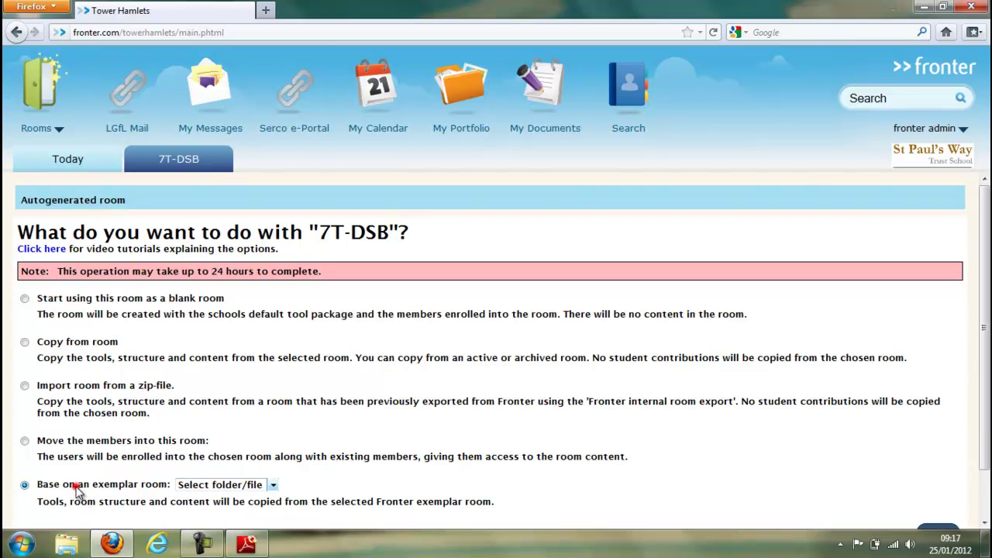
# Step: Set up 7T-DSB as a copy of the DSB Classroom Template, chosen from all accessible rooms, and save
pyautogui.click(25, 343)
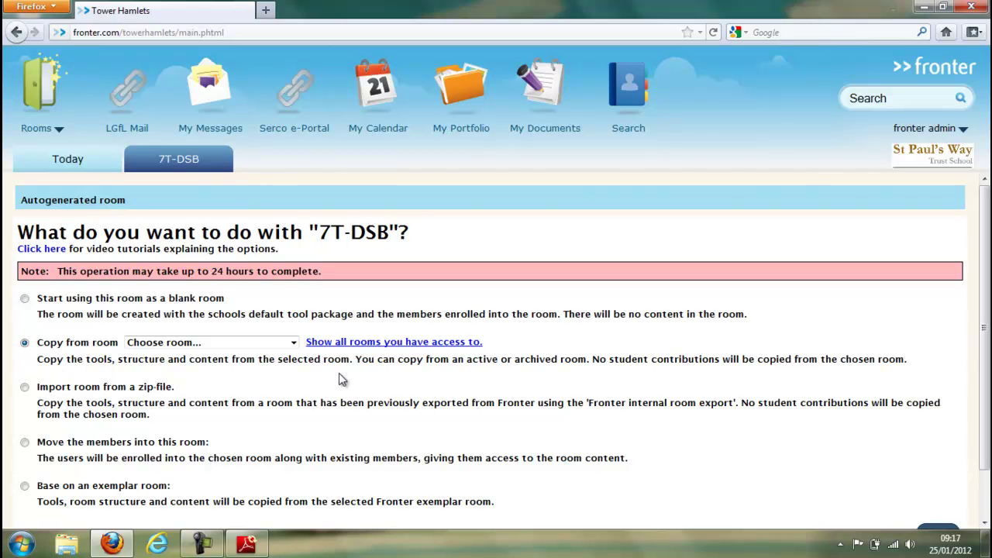
pyautogui.click(207, 342)
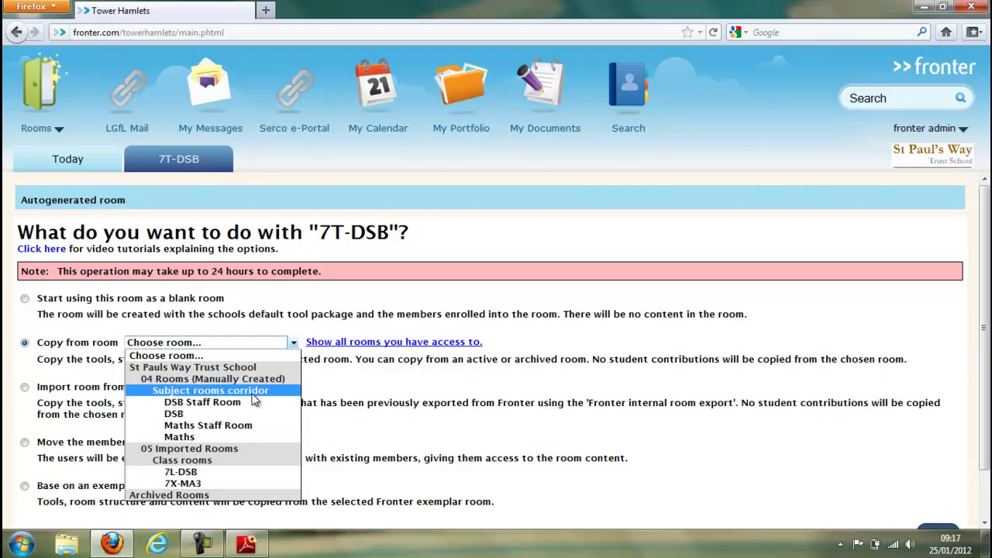
pyautogui.click(374, 359)
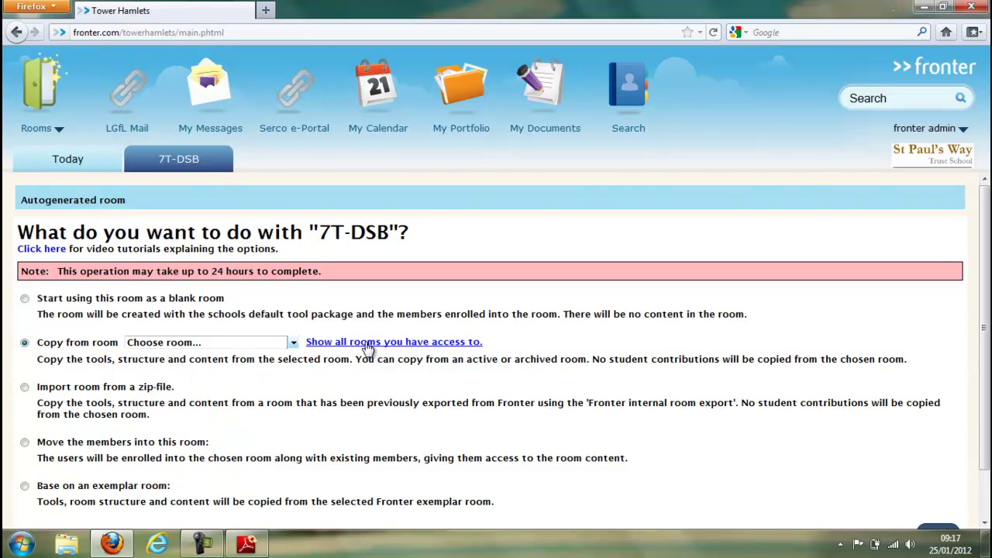
pyautogui.click(408, 343)
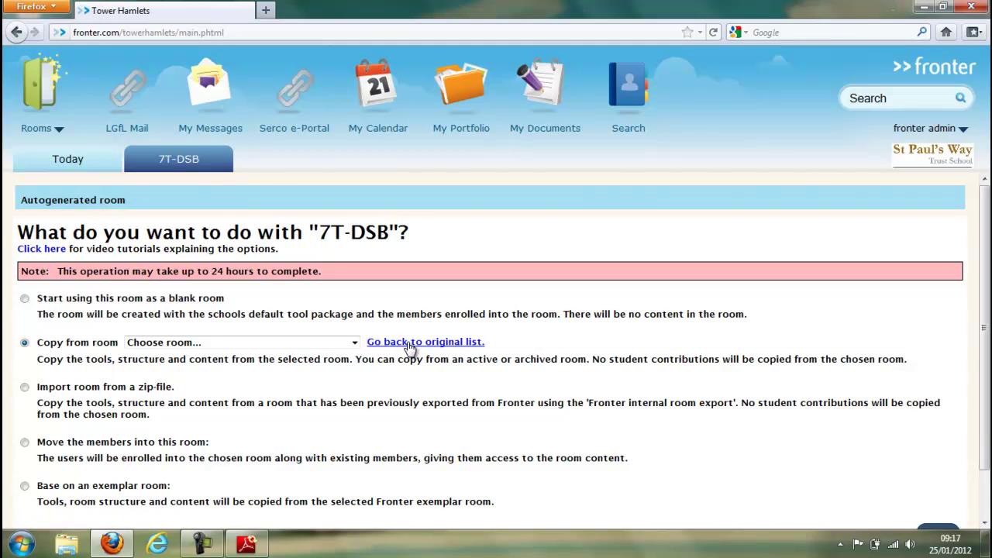
pyautogui.click(354, 345)
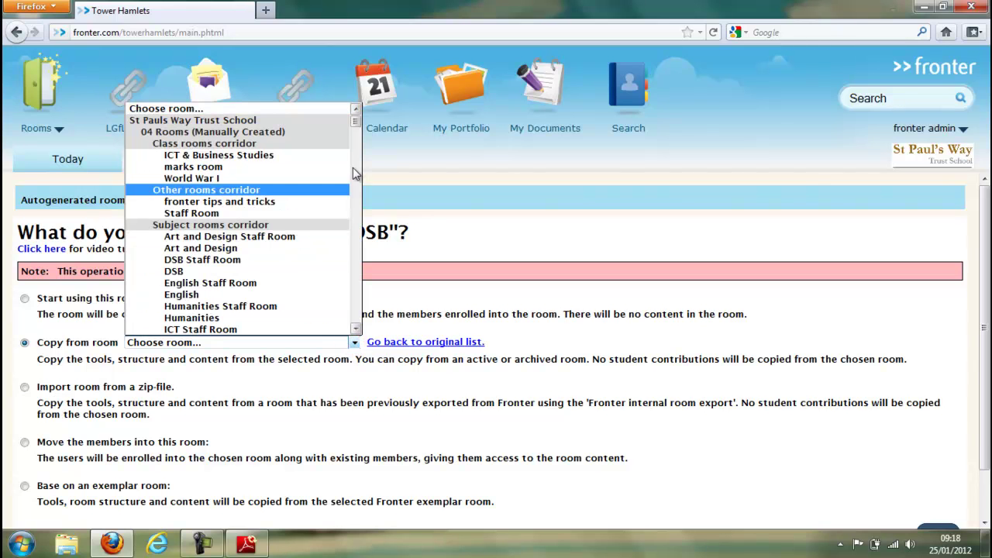
pyautogui.moveTo(356, 122)
pyautogui.mouseDown()
pyautogui.moveTo(356, 164)
pyautogui.moveTo(357, 124)
pyautogui.mouseUp()
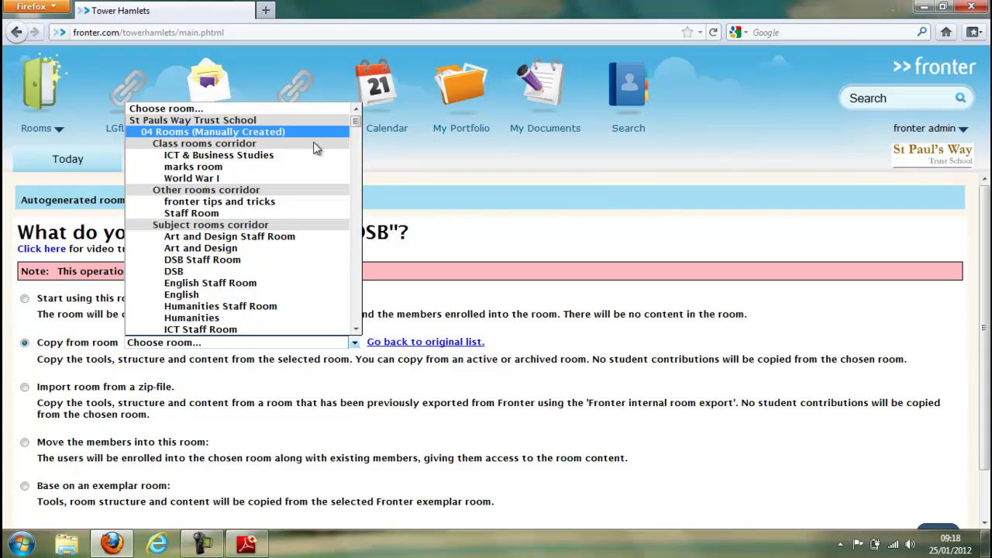
pyautogui.moveTo(354, 118); pyautogui.dragTo(356, 143)
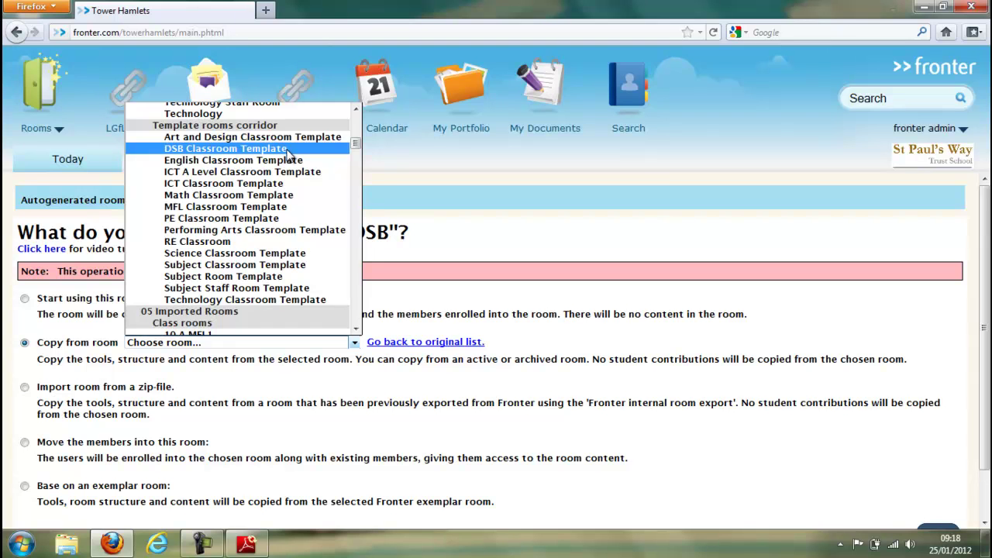
pyautogui.click(287, 149)
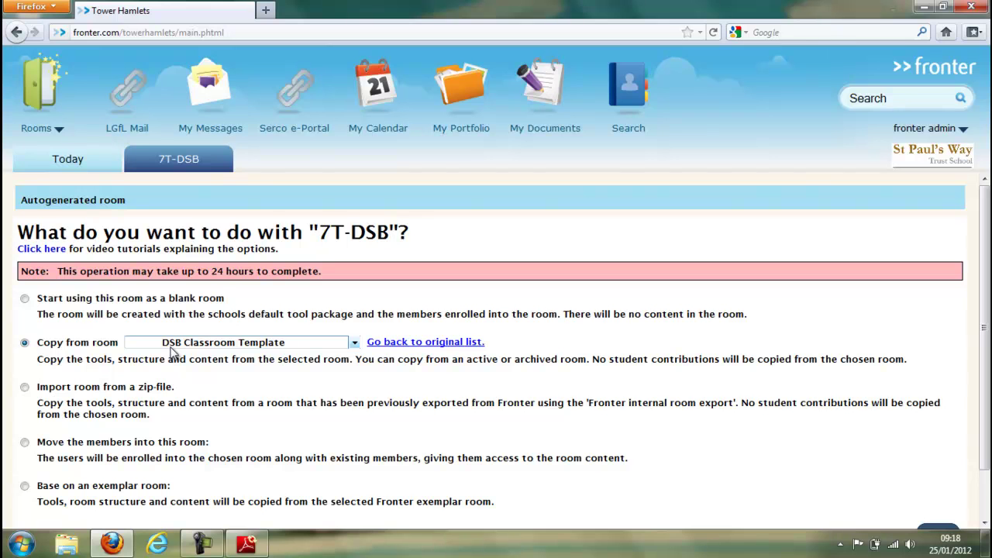
pyautogui.moveTo(983, 311); pyautogui.dragTo(982, 356)
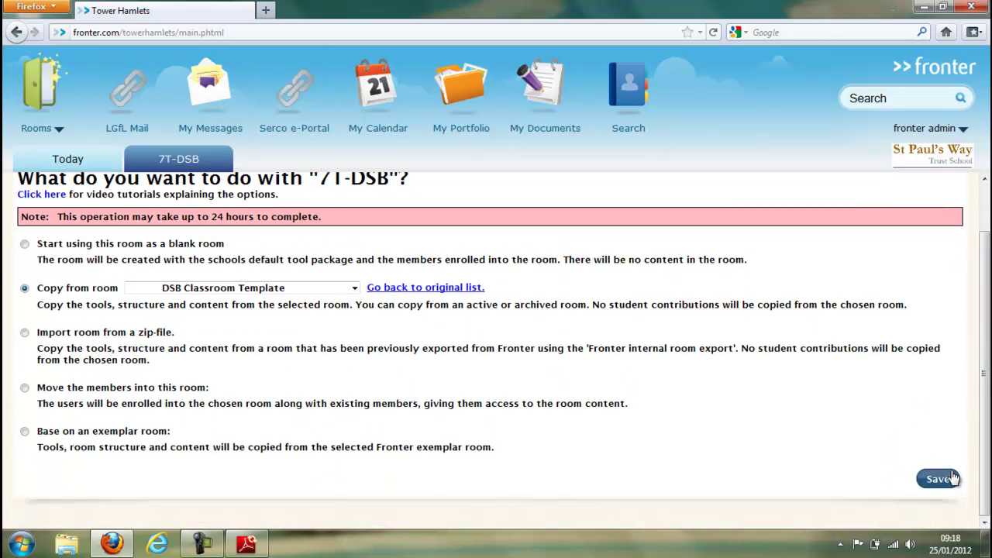
pyautogui.click(952, 479)
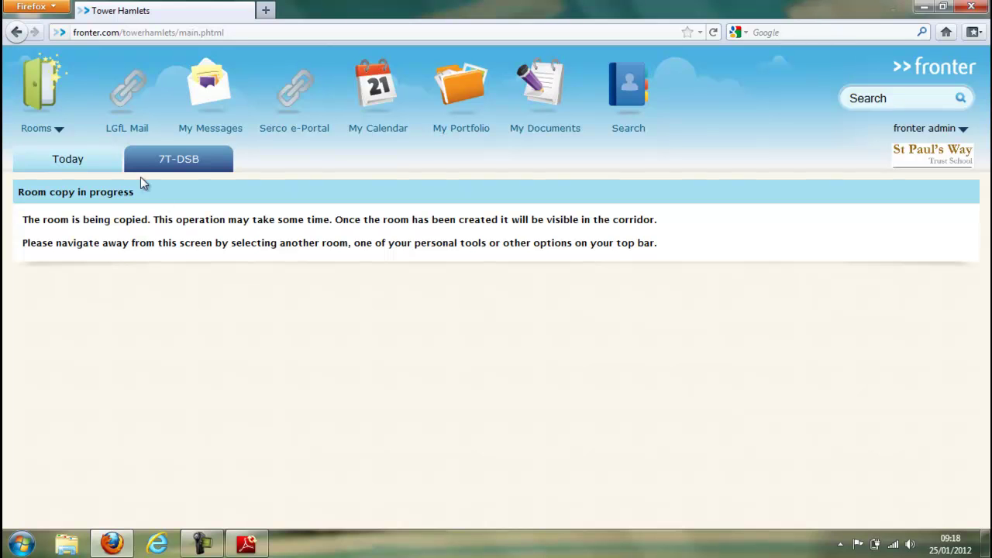
# Step: Reopen the 7T-DSB room from the favourites to check the copied classroom
pyautogui.click(60, 137)
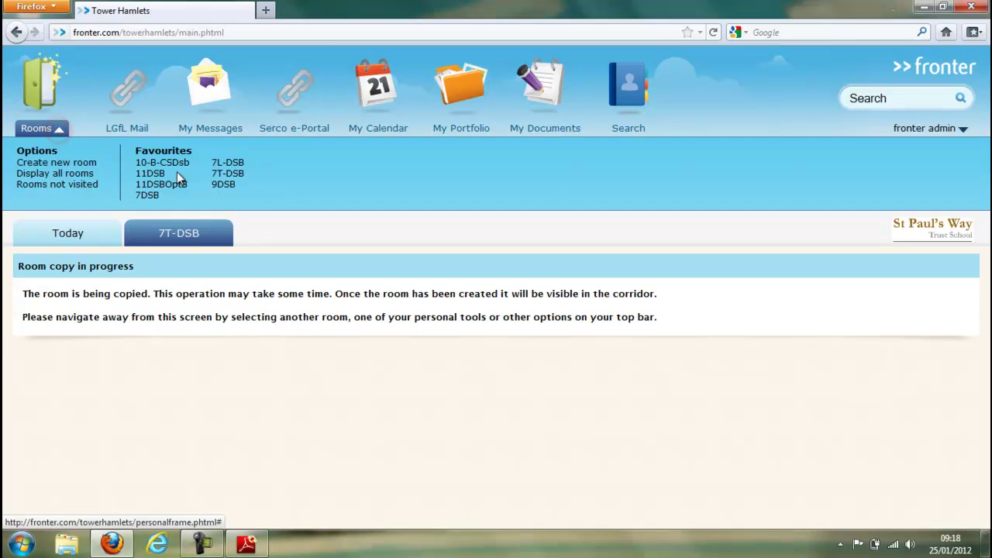
pyautogui.click(228, 174)
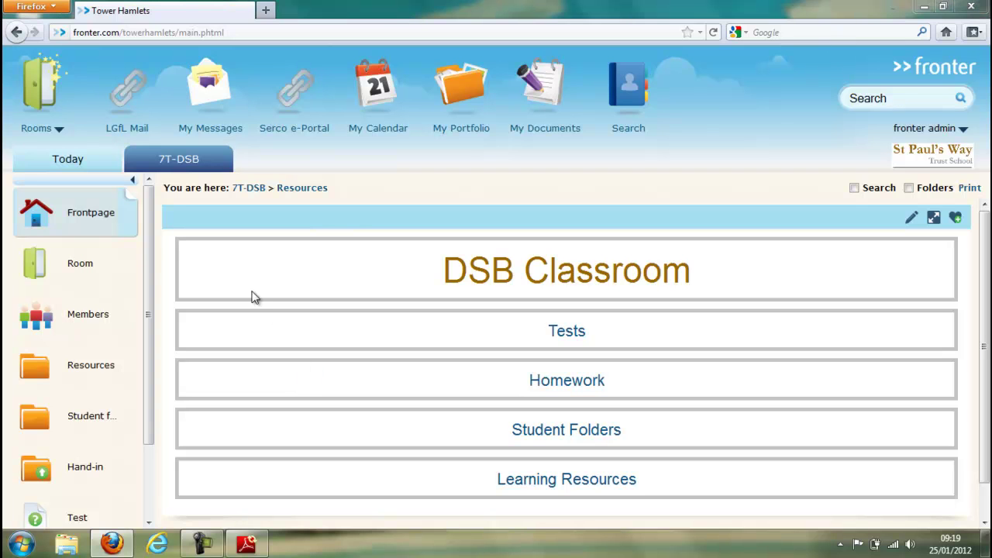
# Step: Open the DSB room from the list of all rooms and go to its Year 7 page under KS3
pyautogui.click(60, 136)
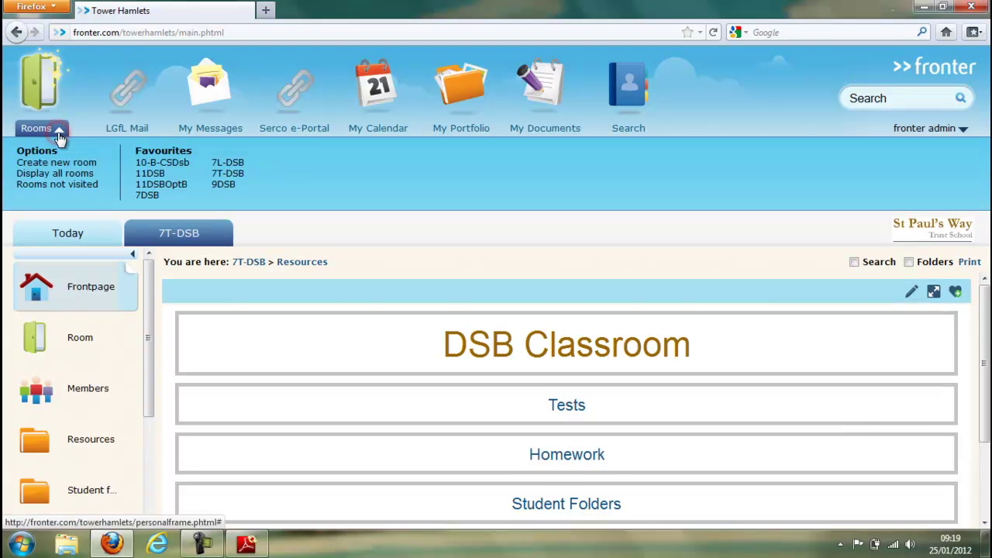
pyautogui.click(60, 135)
pyautogui.click(60, 133)
pyautogui.click(40, 184)
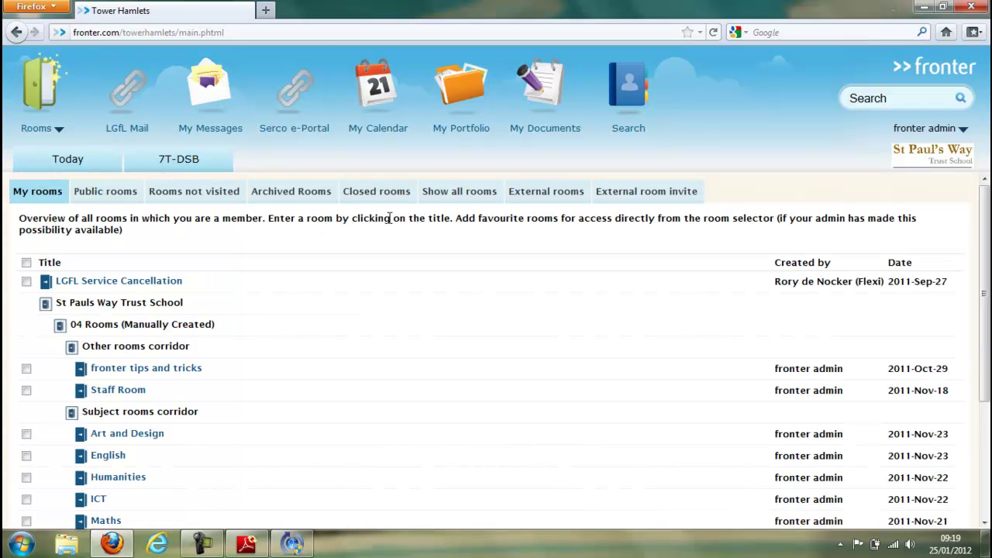
pyautogui.click(459, 195)
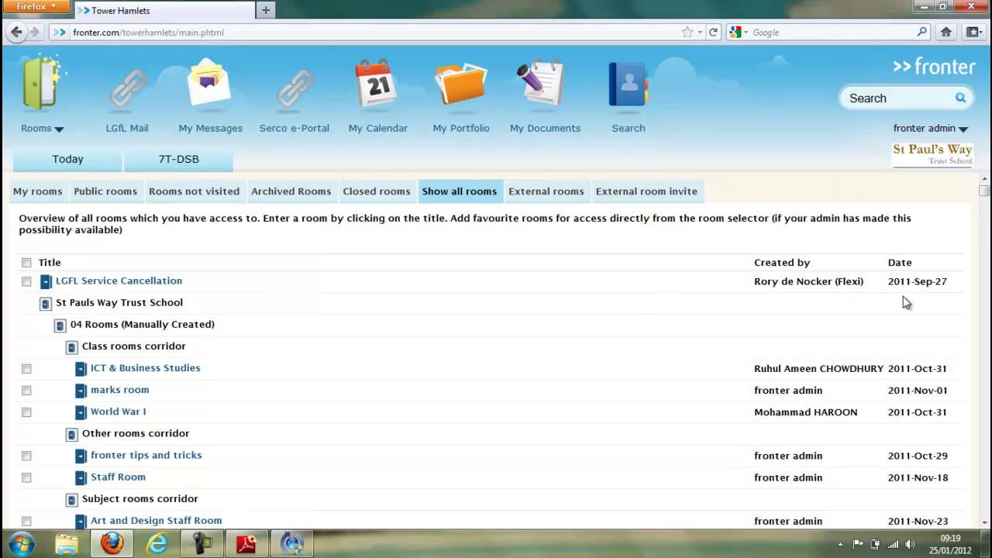
pyautogui.moveTo(983, 190)
pyautogui.mouseDown()
pyautogui.moveTo(983, 211)
pyautogui.moveTo(983, 195)
pyautogui.mouseUp()
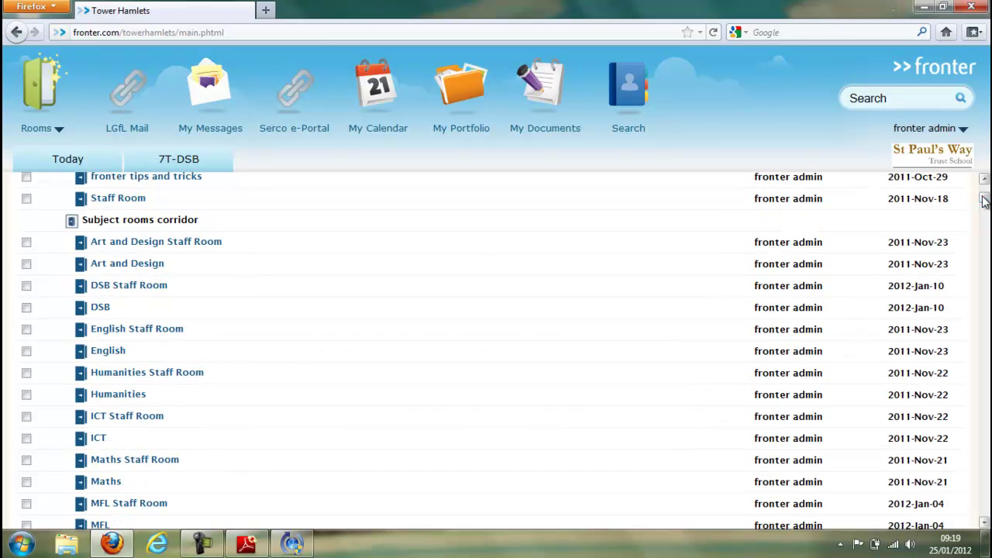
pyautogui.click(100, 308)
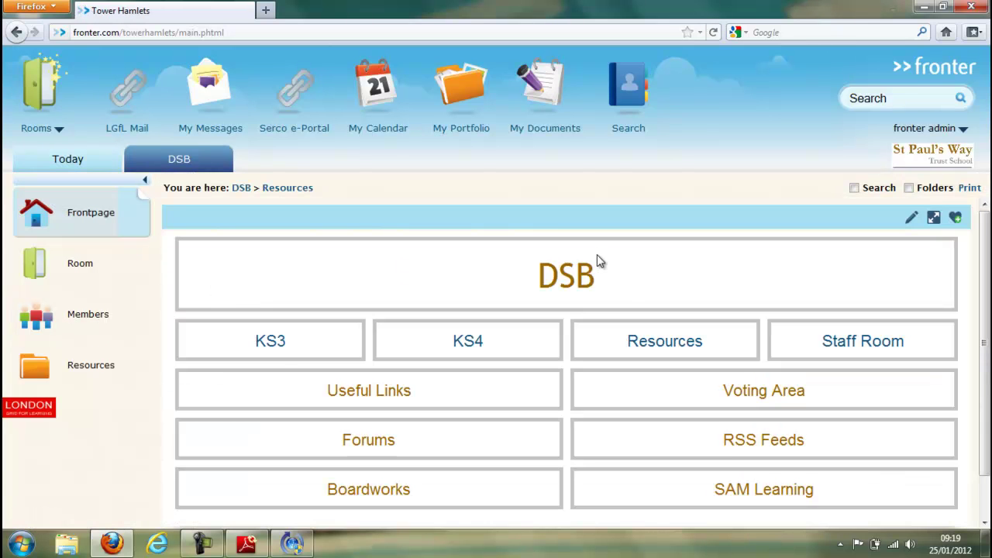
pyautogui.click(271, 346)
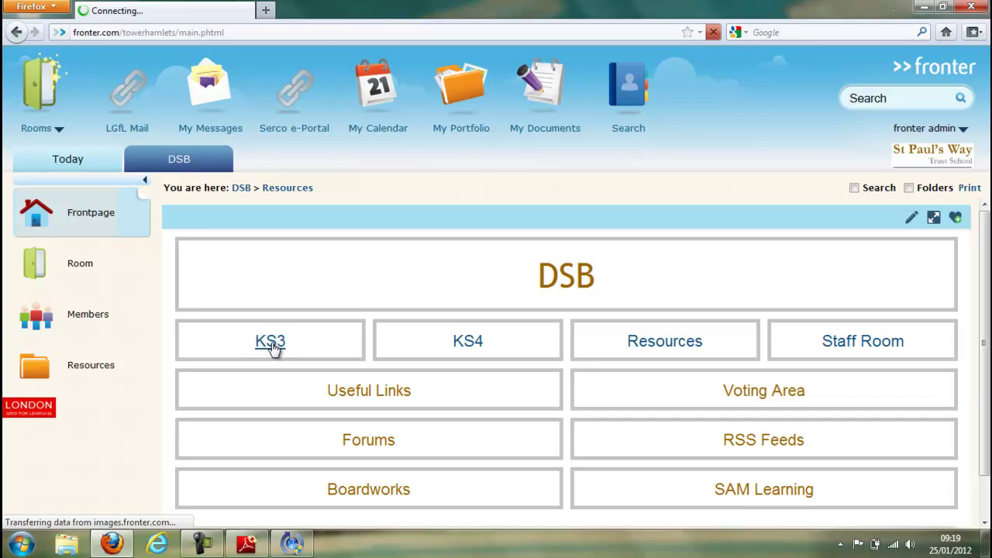
pyautogui.click(278, 344)
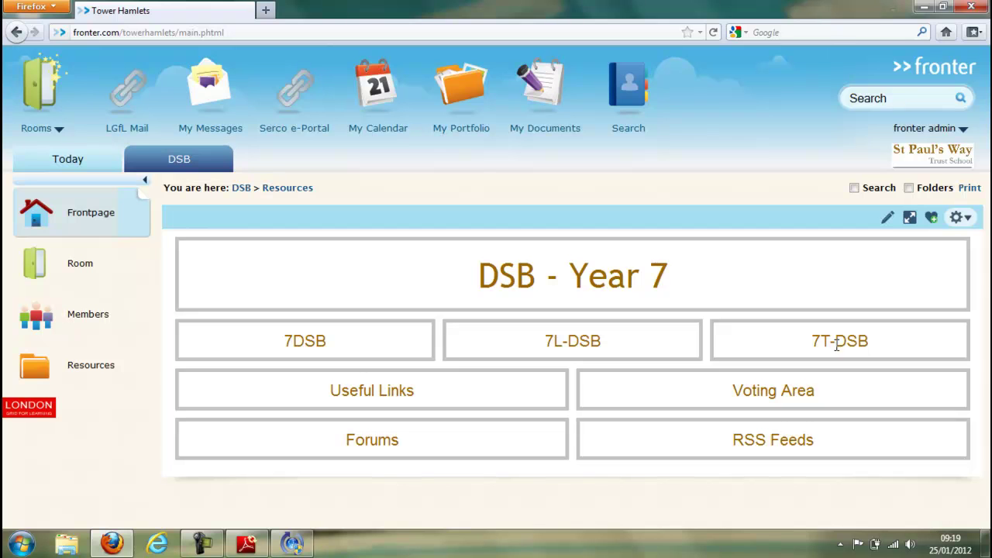
# Step: Edit the 7T-DSB container on the Year 7 page and start an internal link on its text, choosing the 7T-DSB room
pyautogui.click(889, 220)
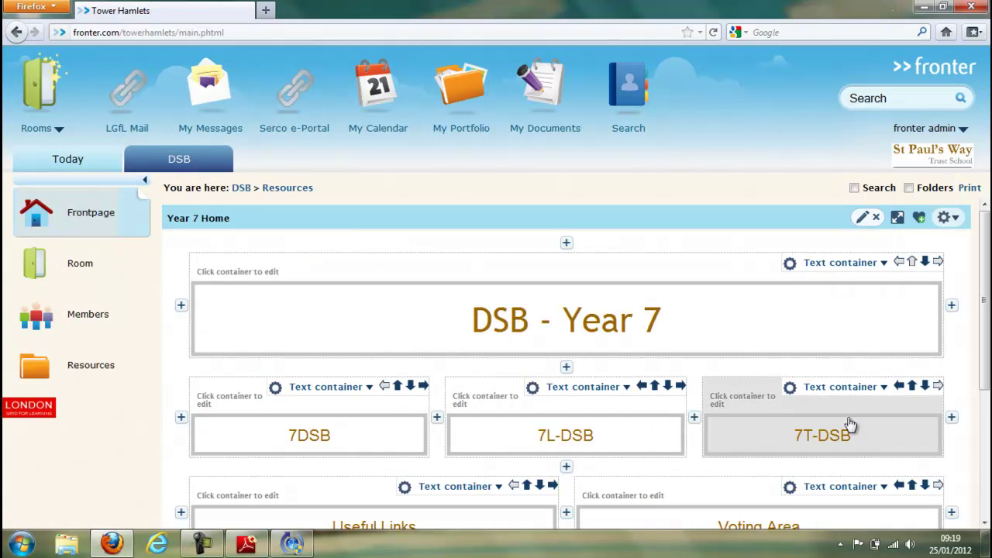
pyautogui.click(873, 440)
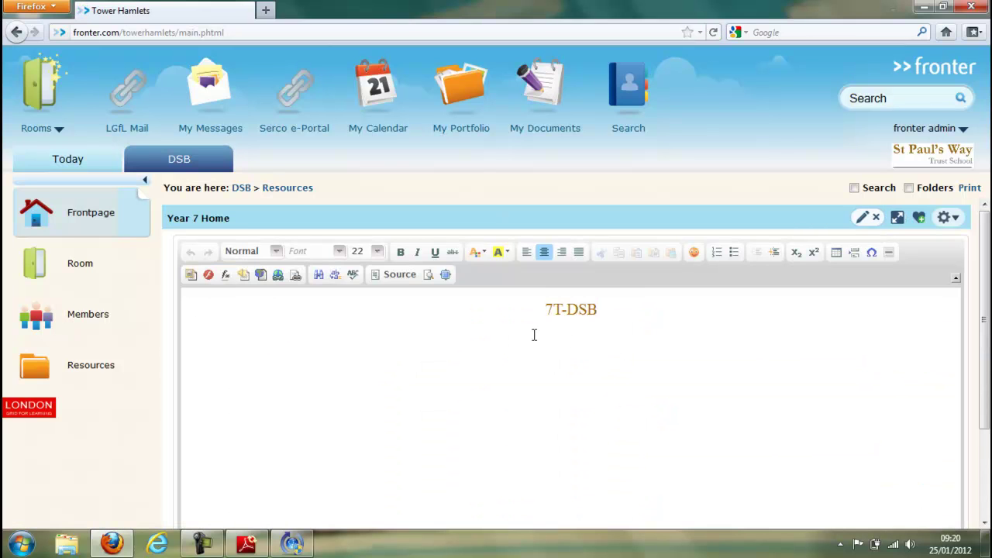
pyautogui.moveTo(542, 309); pyautogui.dragTo(601, 309)
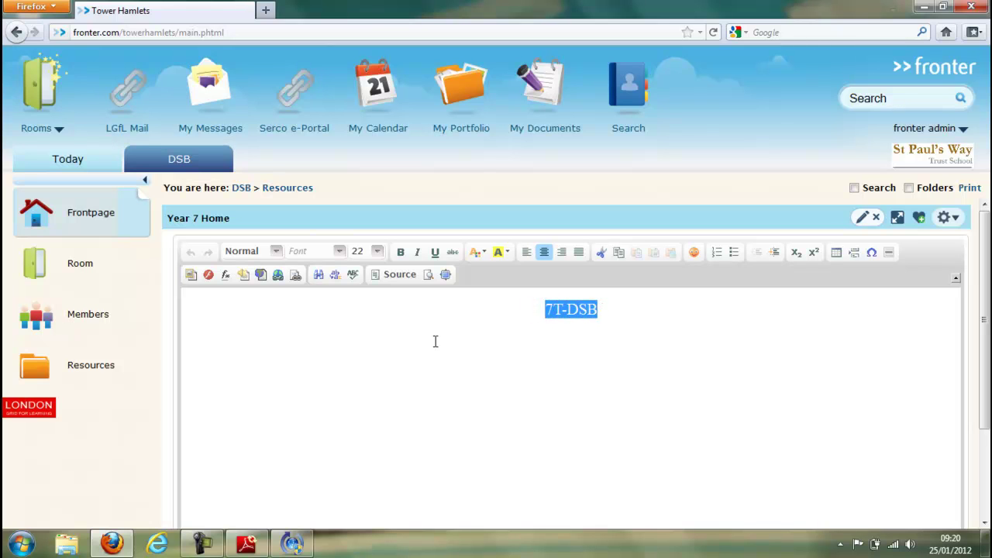
pyautogui.click(296, 276)
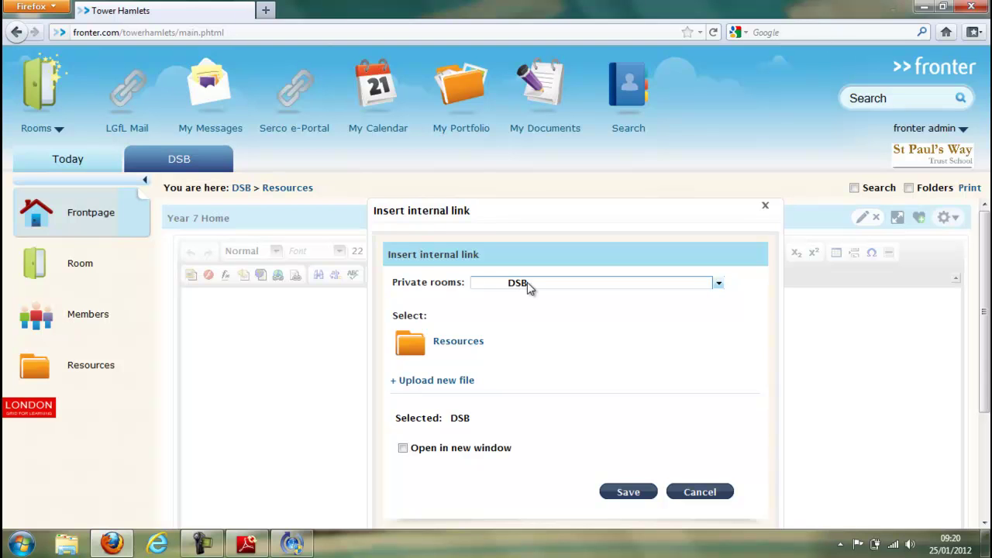
pyautogui.click(718, 283)
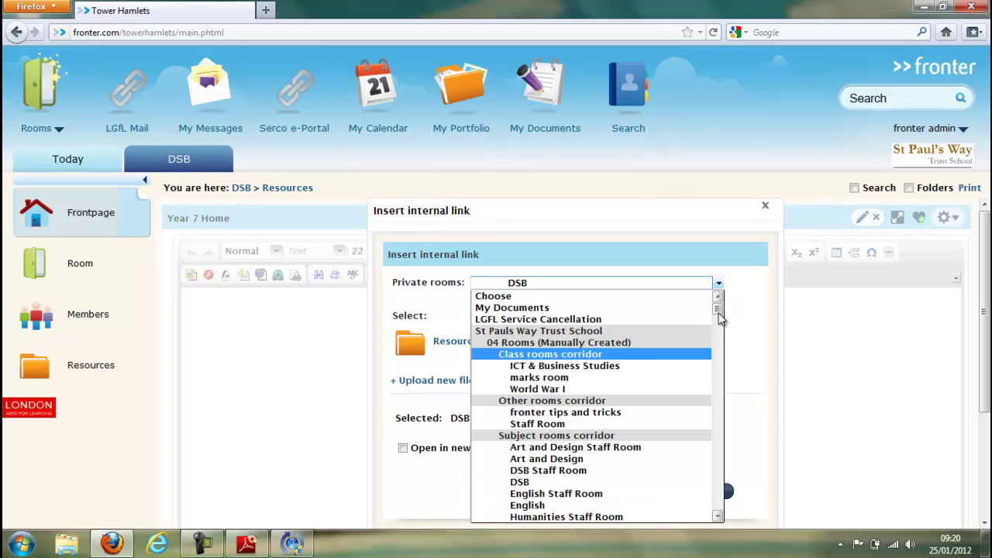
pyautogui.moveTo(719, 312); pyautogui.dragTo(718, 420)
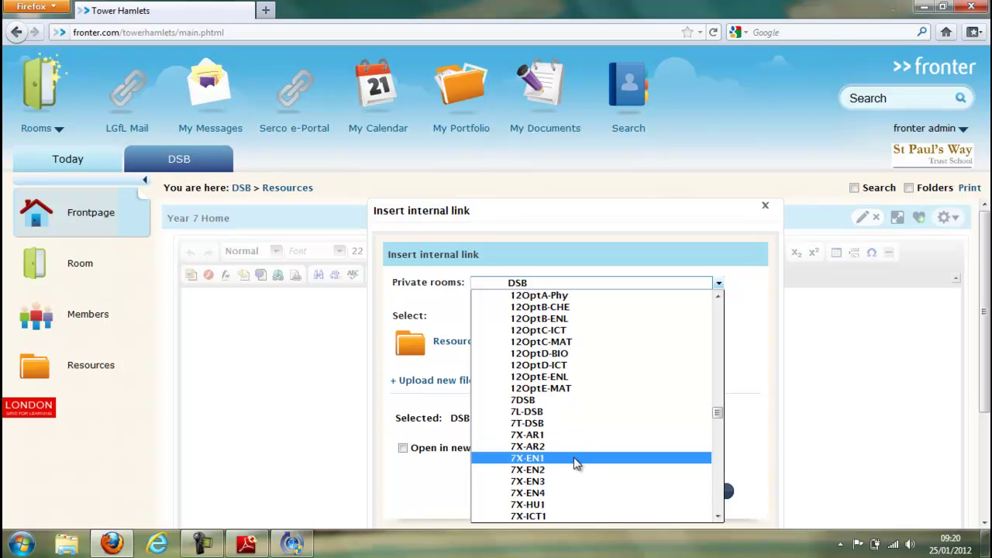
pyautogui.click(535, 423)
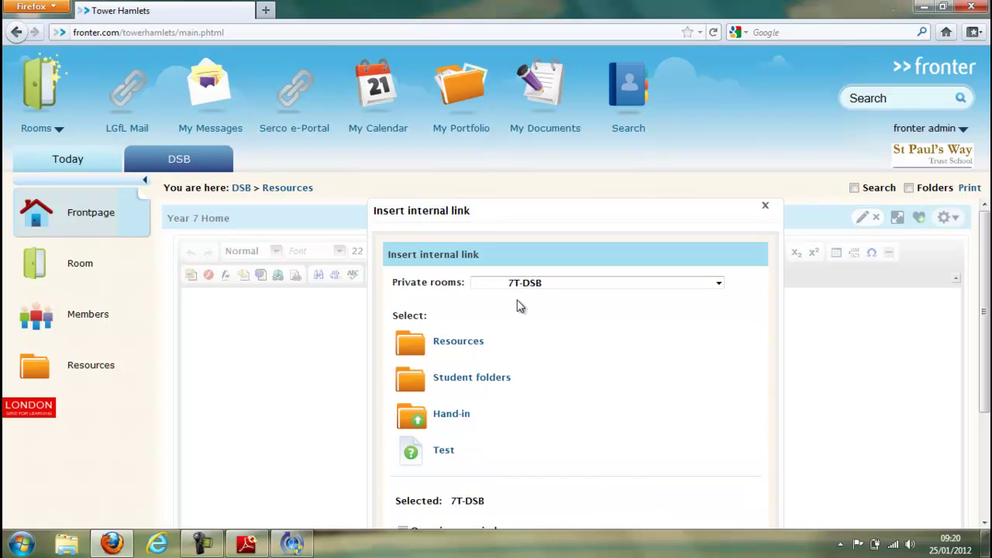
# Step: Set the internal link's target to the Frontpage-7X-MA1 page in the room's Resources folder and save the link
pyautogui.click(459, 346)
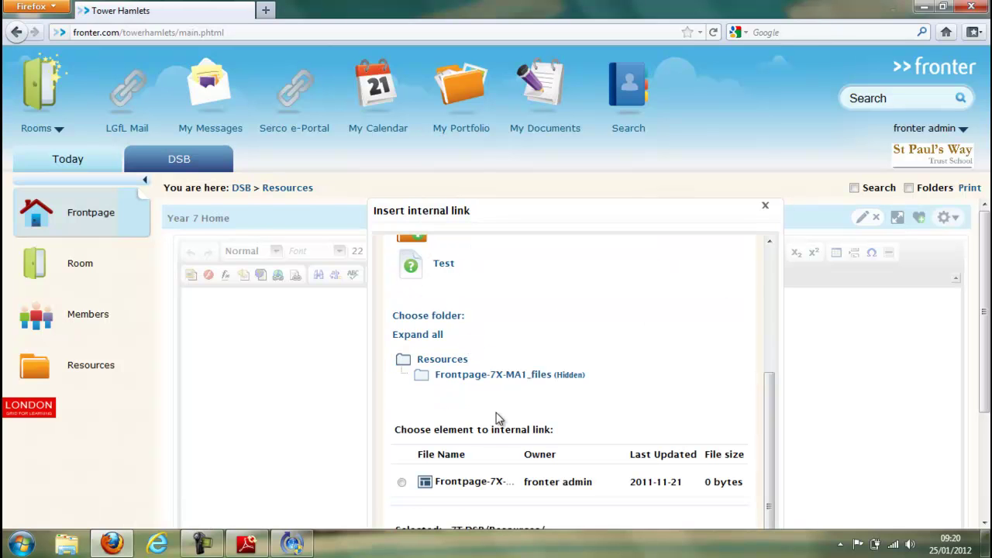
pyautogui.click(402, 484)
pyautogui.moveTo(769, 404); pyautogui.dragTo(771, 458)
pyautogui.moveTo(984, 354); pyautogui.dragTo(986, 425)
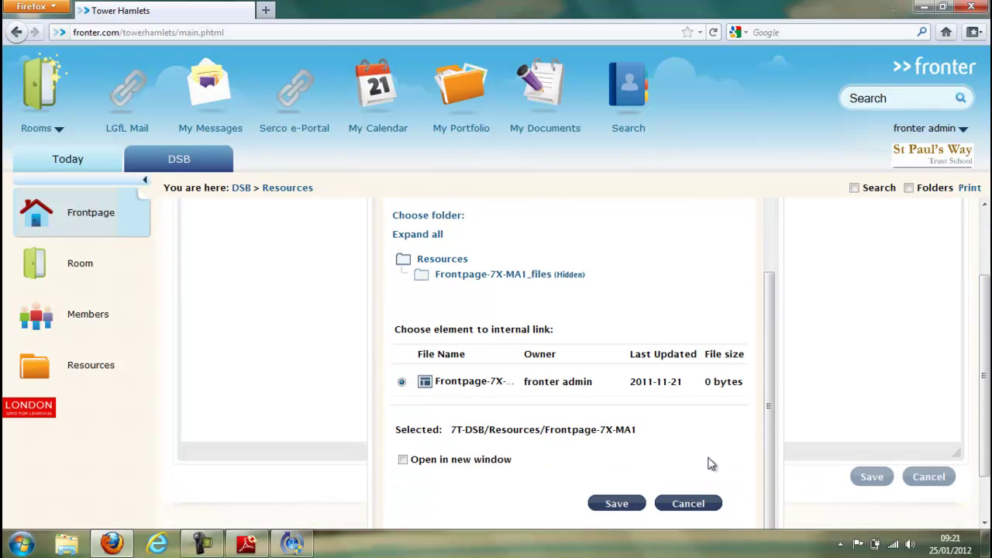
pyautogui.click(613, 505)
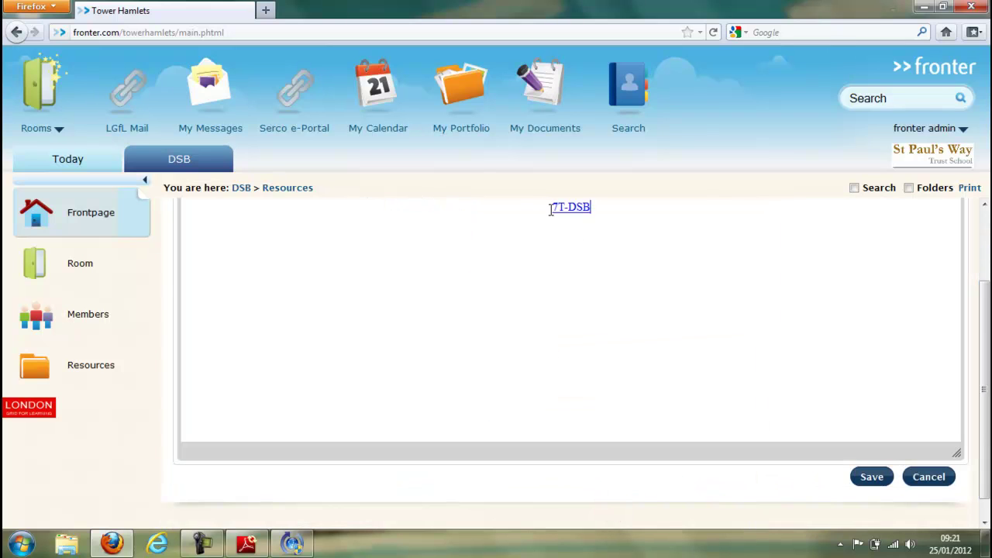
# Step: Save the container and finish editing the Year 7 page, testing the new 7T-DSB link
pyautogui.click(873, 478)
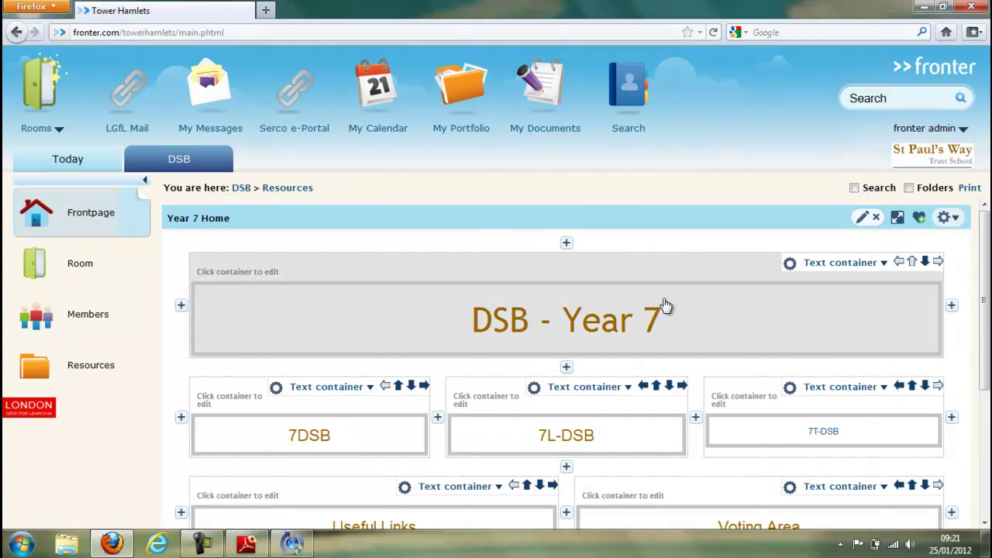
pyautogui.click(876, 219)
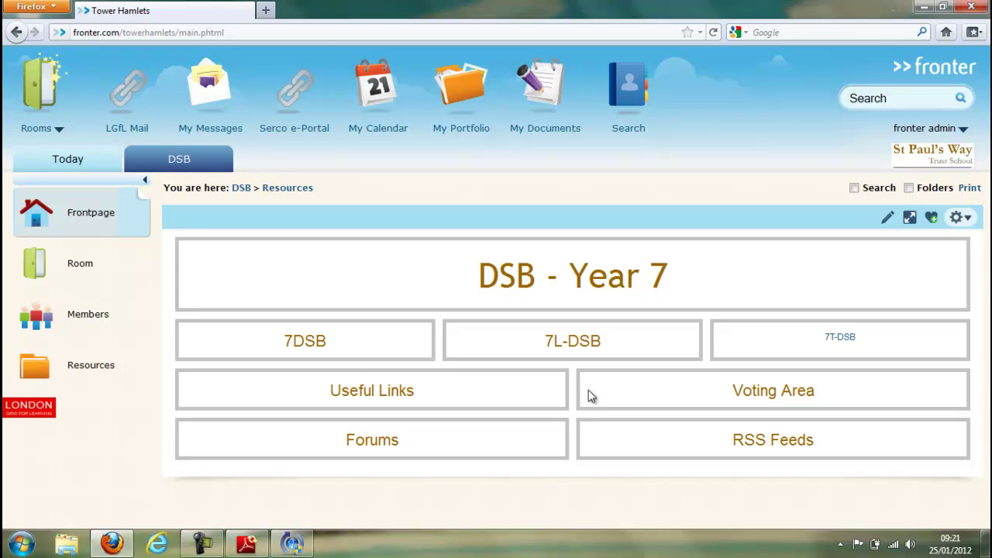
pyautogui.click(845, 341)
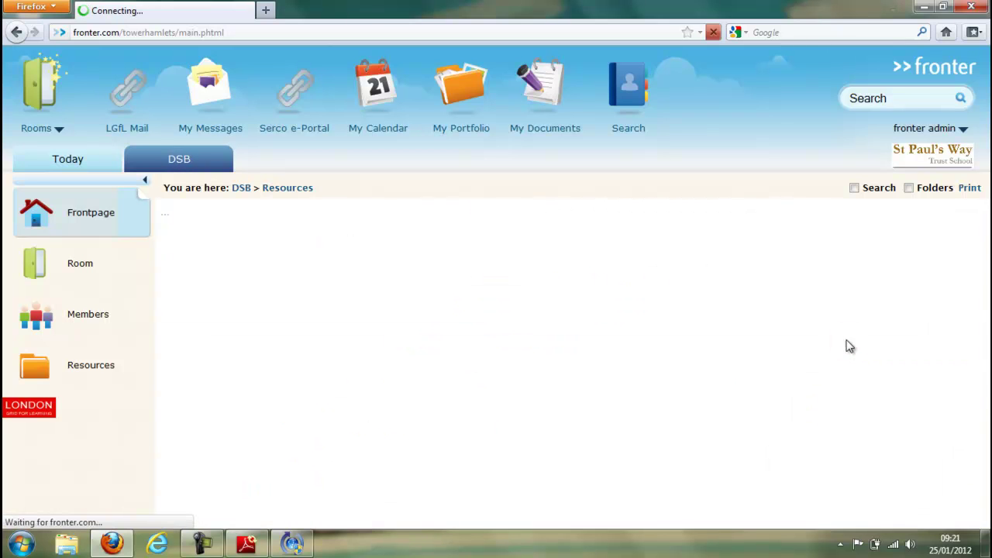